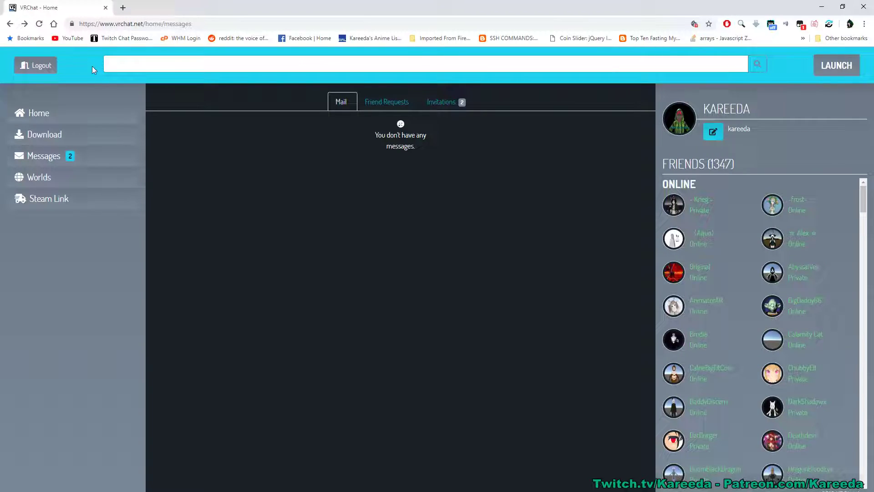
# - Reload the vrchat.net Messages page to refresh its invitations
pyautogui.click(40, 24)
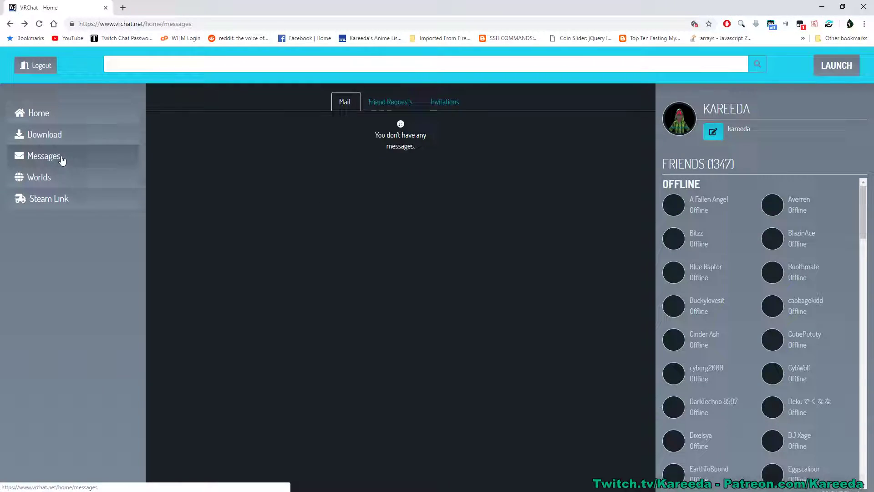
# - Copy the join link of the newest world invite from the Invitations list
pyautogui.click(448, 106)
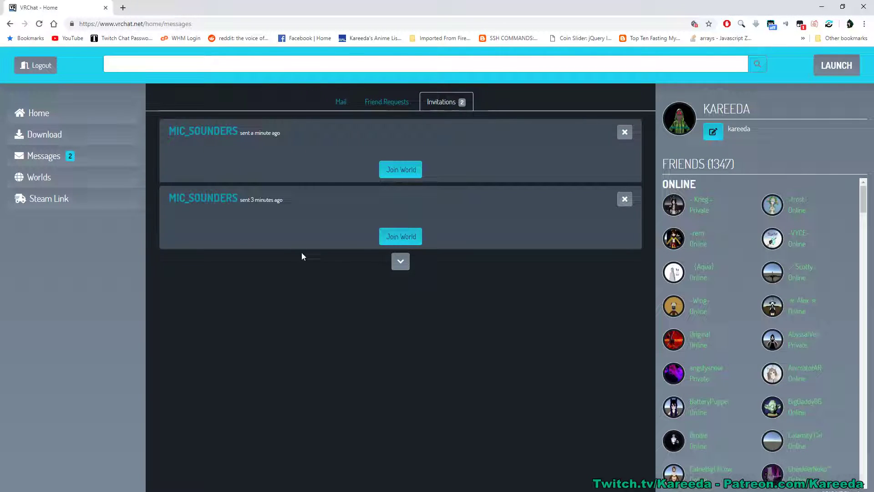
pyautogui.rightClick(403, 173)
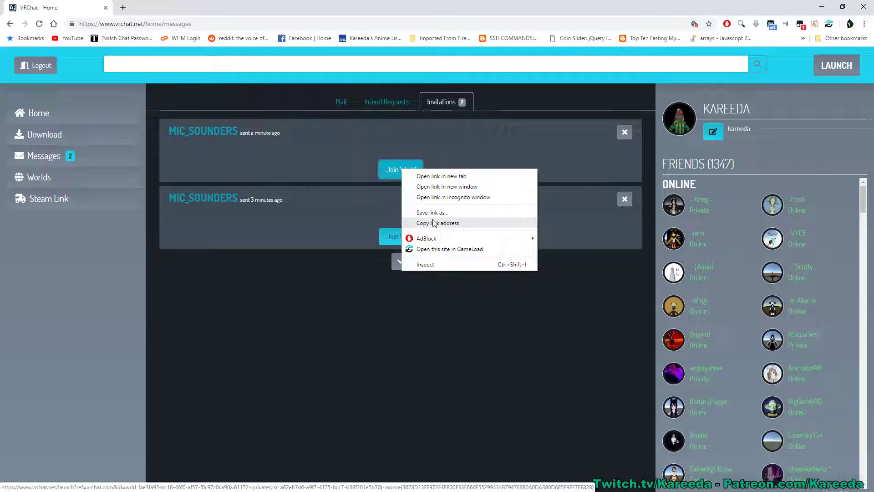
pyautogui.click(435, 227)
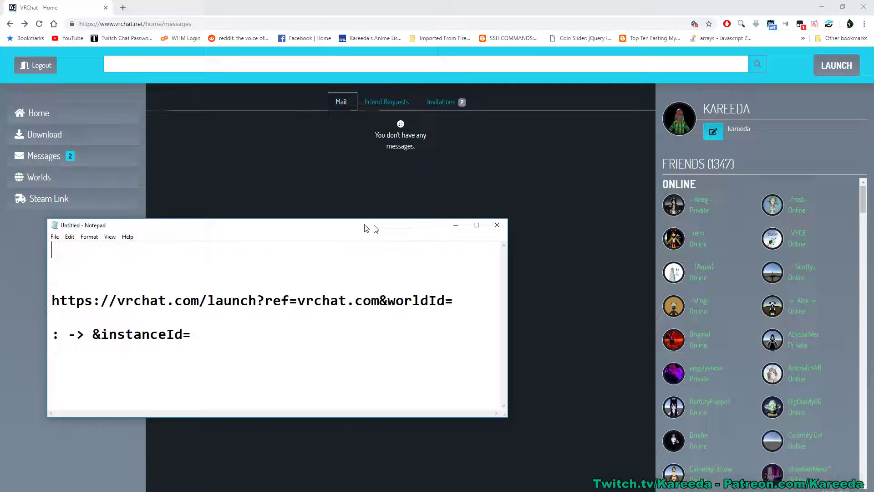
# - Paste the invite link into Notepad with Word Wrap on, and copy the launch template
pyautogui.moveTo(367, 228); pyautogui.dragTo(476, 241)
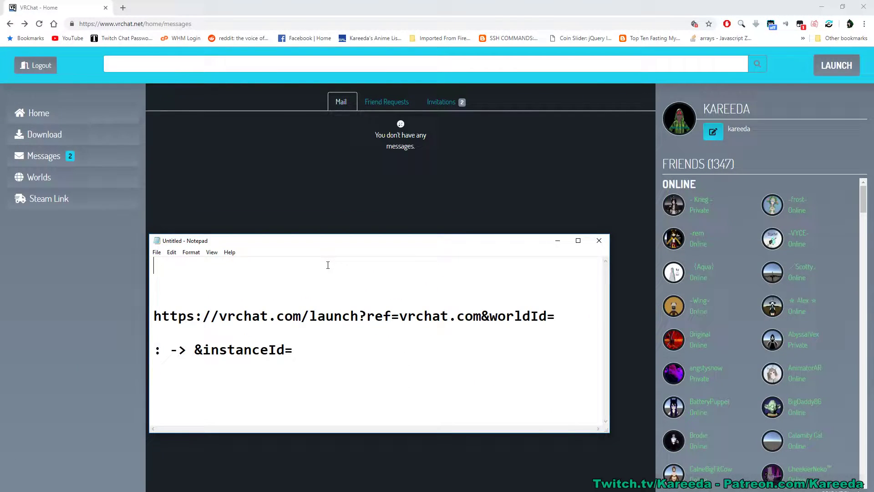
pyautogui.hotkey('ctrl', 'v')
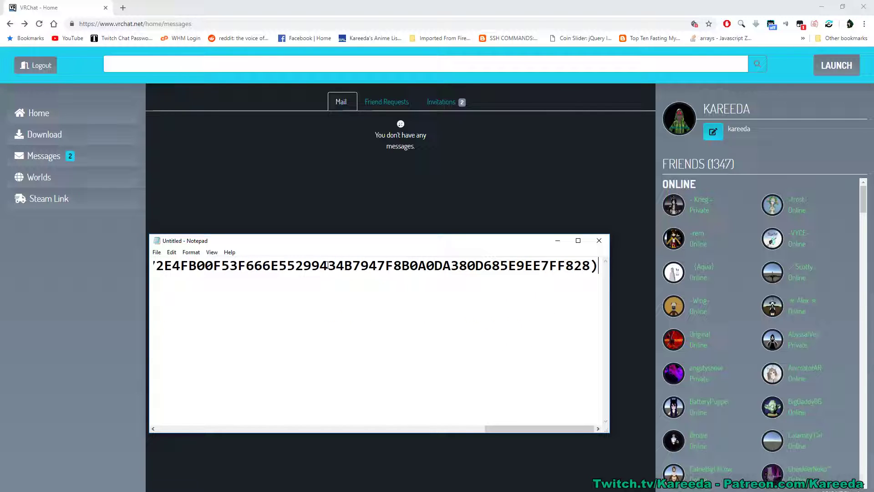
pyautogui.click(212, 252)
pyautogui.click(205, 263)
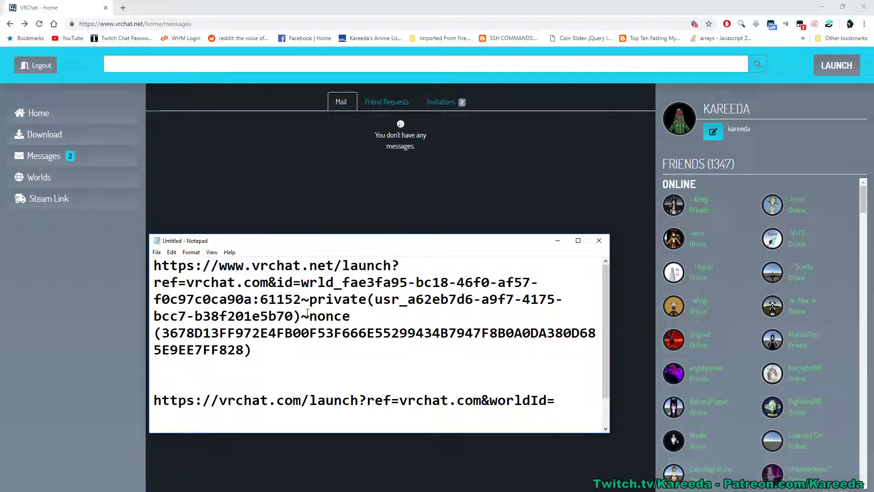
pyautogui.scroll(-1, 241, 370)
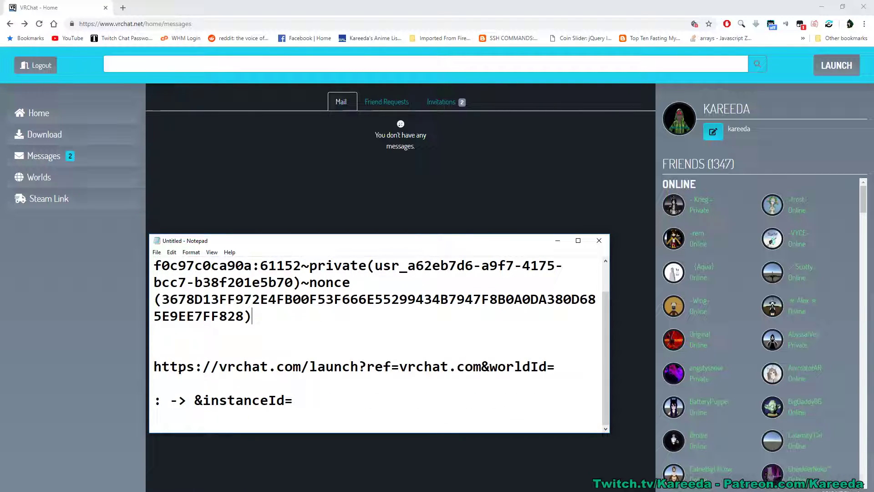
pyautogui.moveTo(154, 367); pyautogui.dragTo(571, 371)
pyautogui.hotkey('ctrl', 'c')
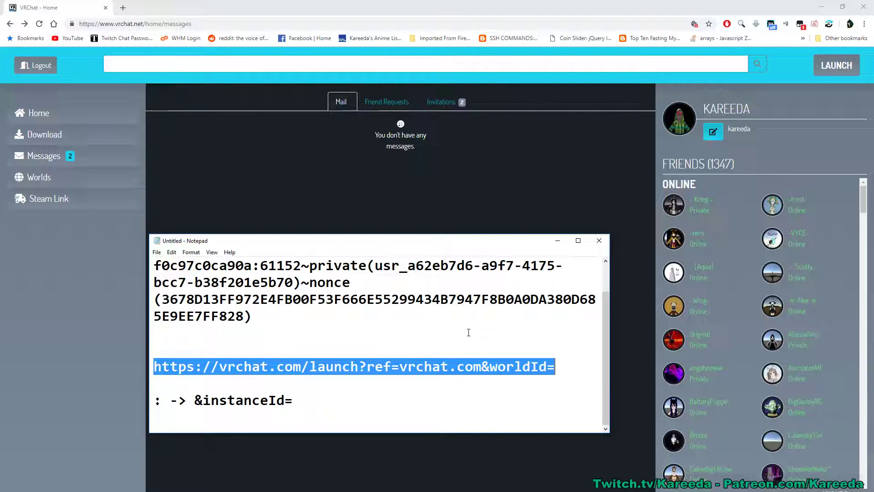
pyautogui.press('Up')
pyautogui.press('Up')
pyautogui.press('Up')
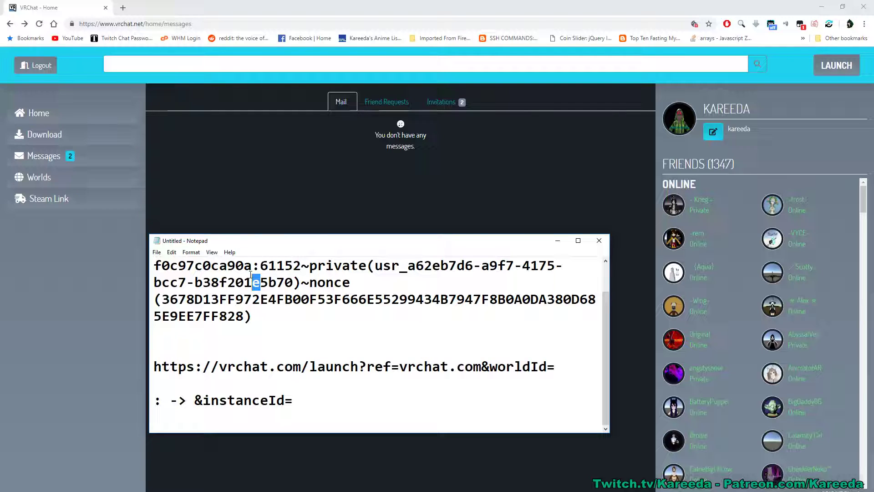
pyautogui.moveTo(261, 282); pyautogui.dragTo(210, 258)
# - Replace the link's prefix with the launch template and its ':' with '&instanceId='
pyautogui.click(268, 265)
pyautogui.moveTo(154, 264); pyautogui.dragTo(302, 282)
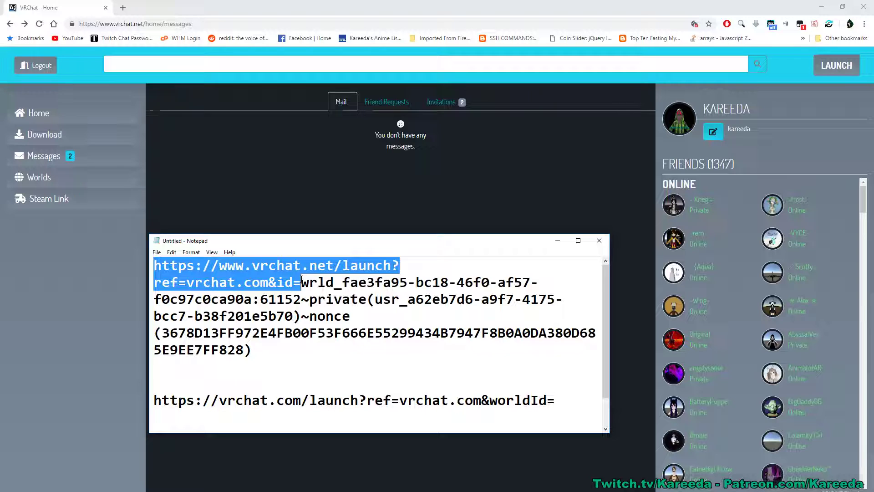
pyautogui.hotkey('ctrl', 'v')
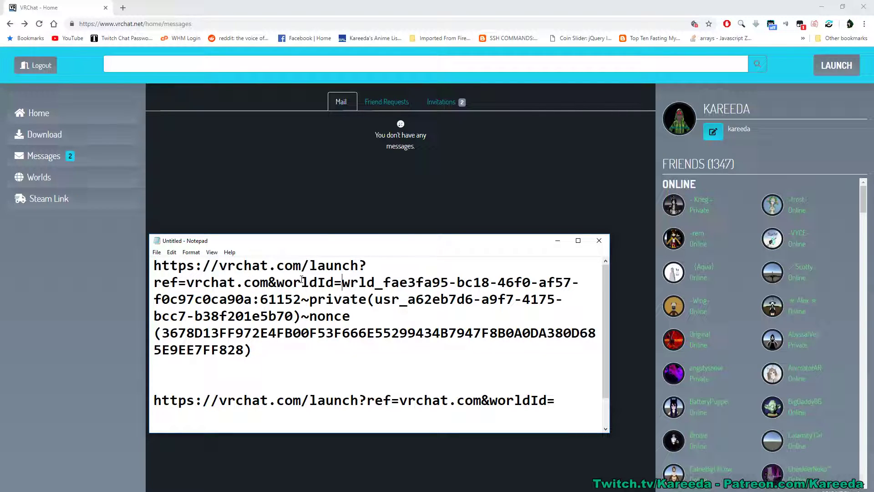
pyautogui.scroll(-1, 312, 274)
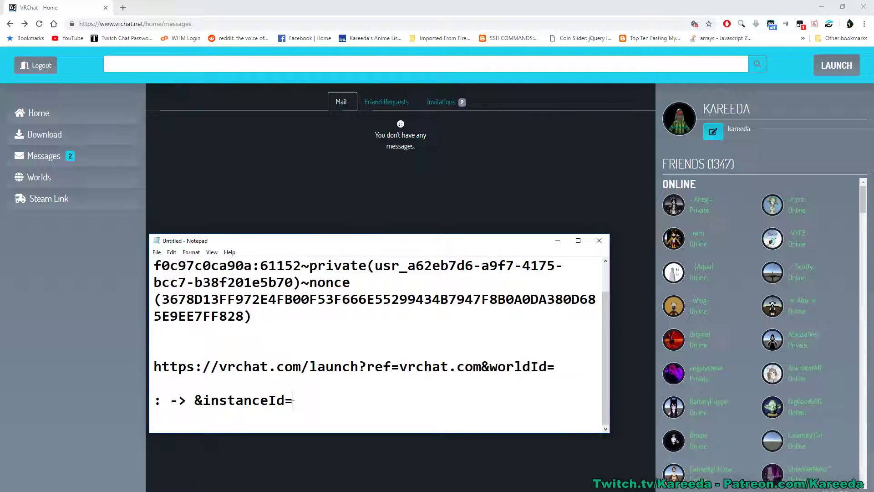
pyautogui.moveTo(293, 400); pyautogui.dragTo(203, 401)
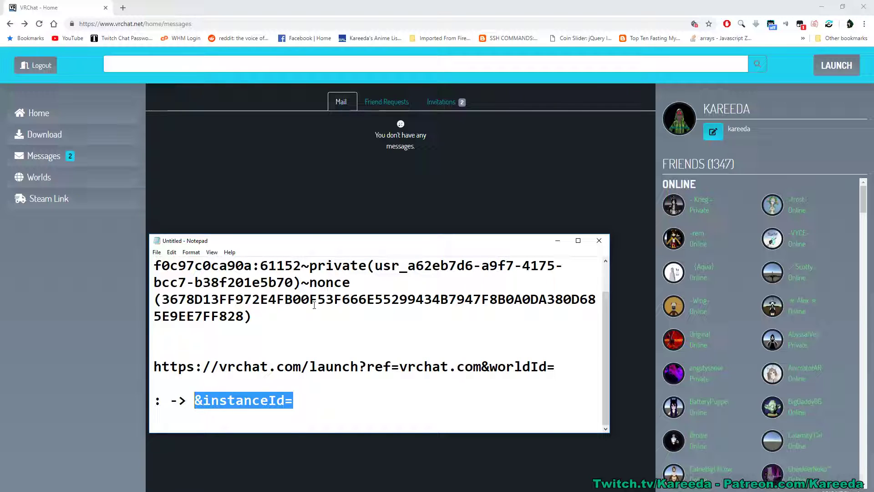
pyautogui.scroll(1, 394, 283)
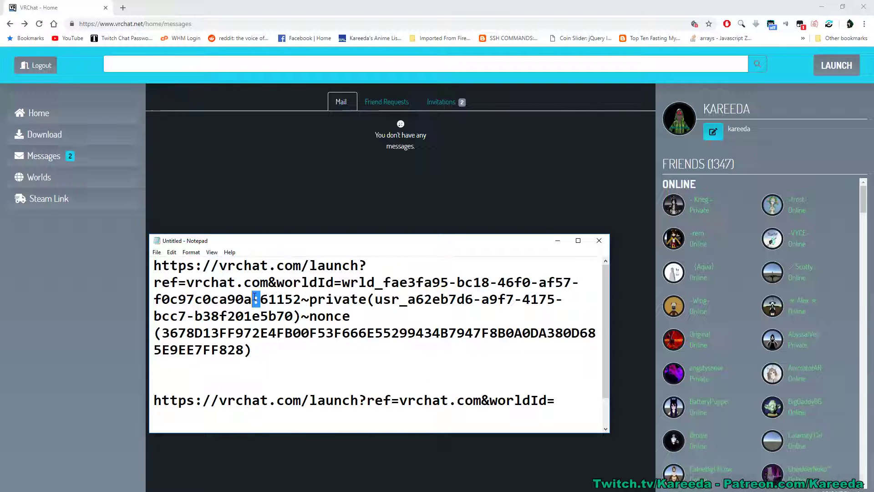
pyautogui.write('&instanceId=')
# - Copy the rewritten launch URL into the browser's address bar
pyautogui.moveTo(274, 349); pyautogui.dragTo(157, 252)
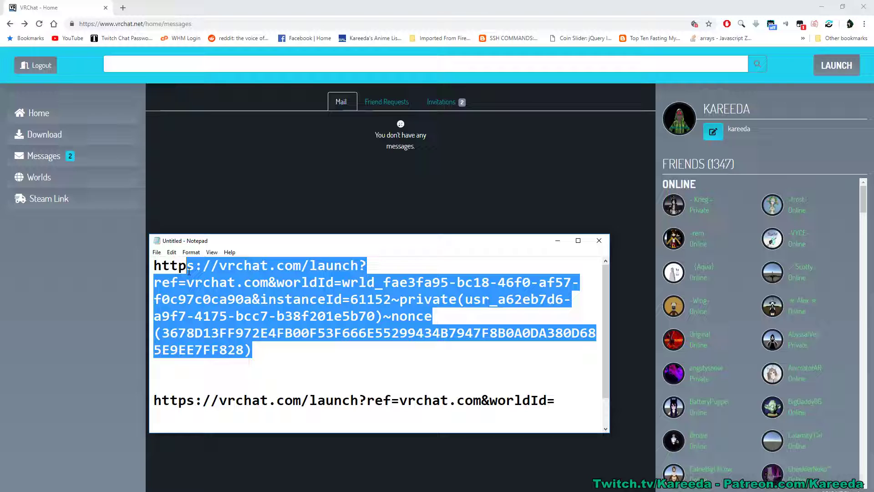
pyautogui.rightClick(239, 295)
pyautogui.click(175, 329)
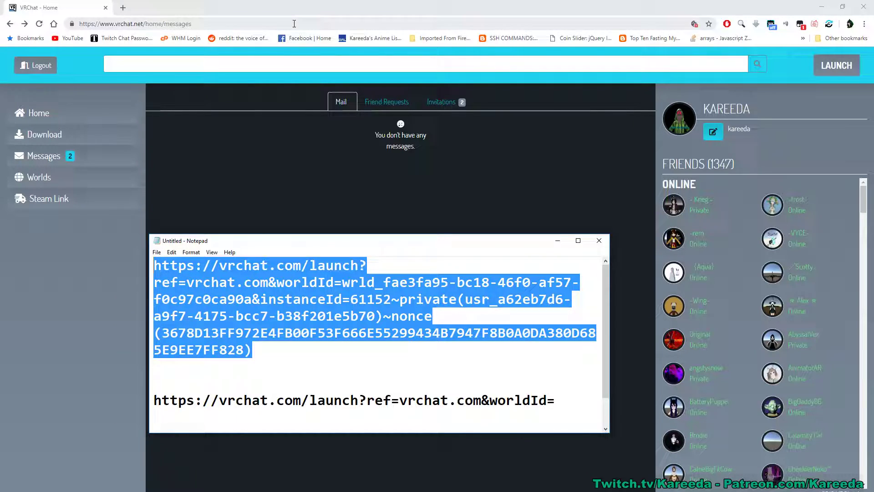
pyautogui.click(294, 24)
pyautogui.hotkey('ctrl', 'v')
# - Load the pasted launch URL and launch The Room Of The Rain in VRChat
pyautogui.press('Return')
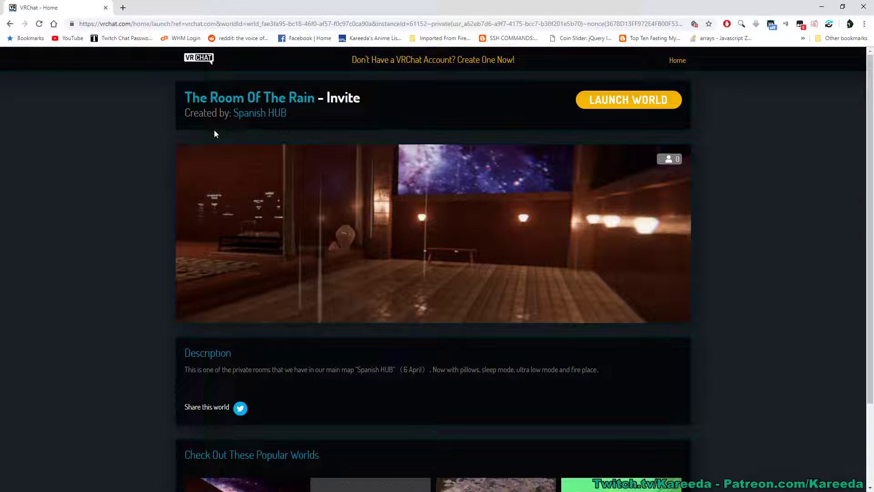
pyautogui.scroll(-2, 482, 250)
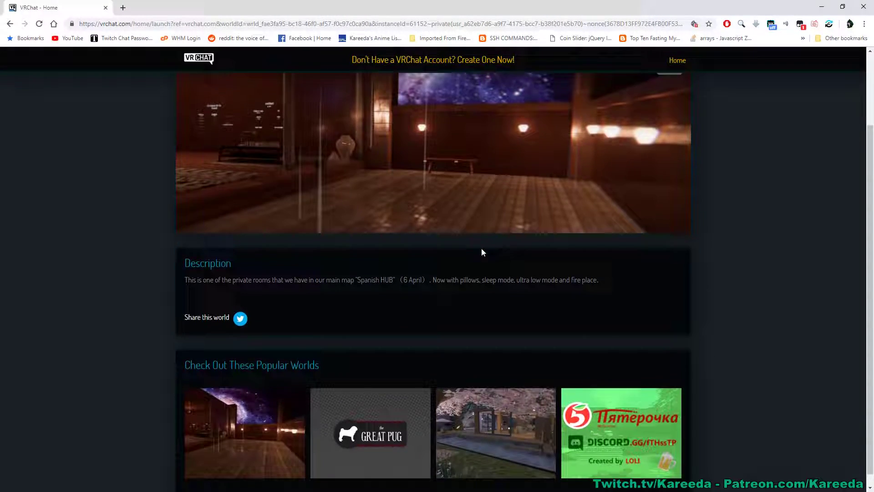
pyautogui.scroll(2, 512, 303)
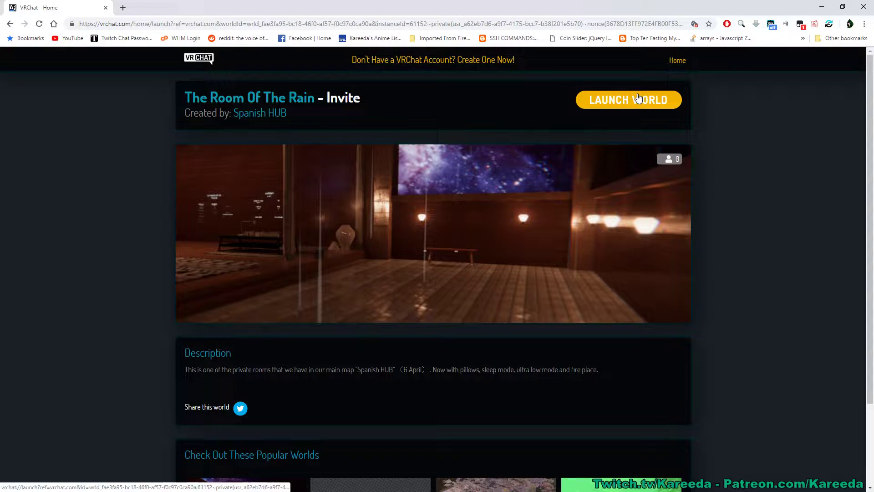
pyautogui.click(635, 101)
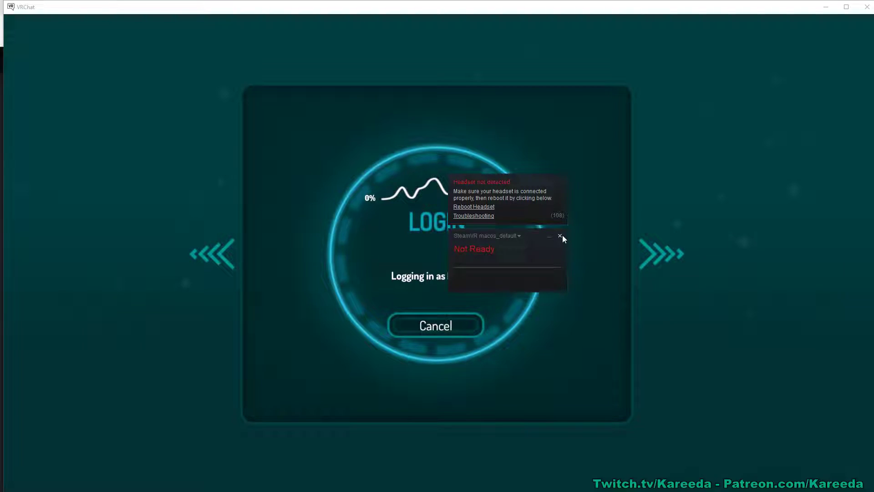
# - Close the SteamVR 'Headset not detected' warning while VRChat logs in
pyautogui.click(560, 236)
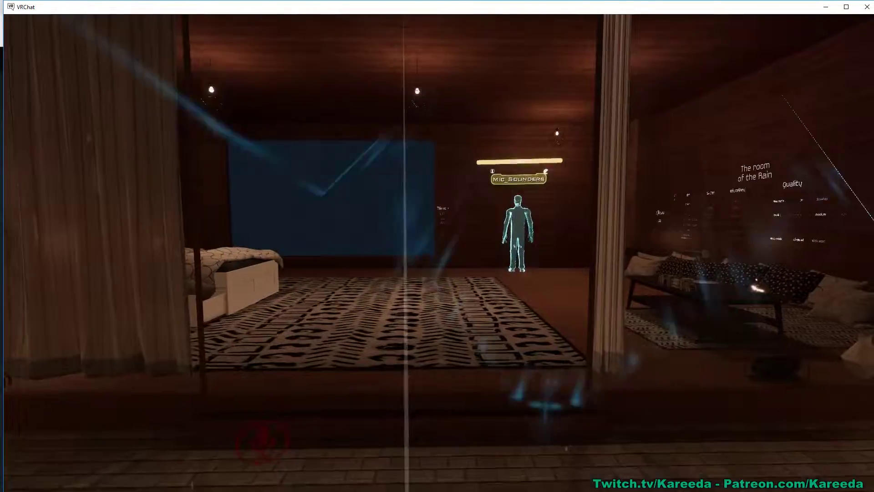
# - Walk up to the Mirror sign and switch the room's mirror on
pyautogui.press('w')
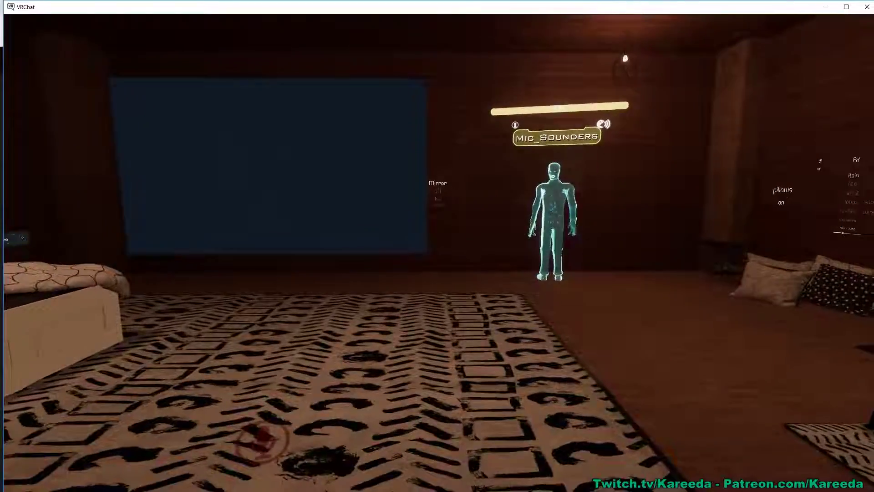
pyautogui.press('w')
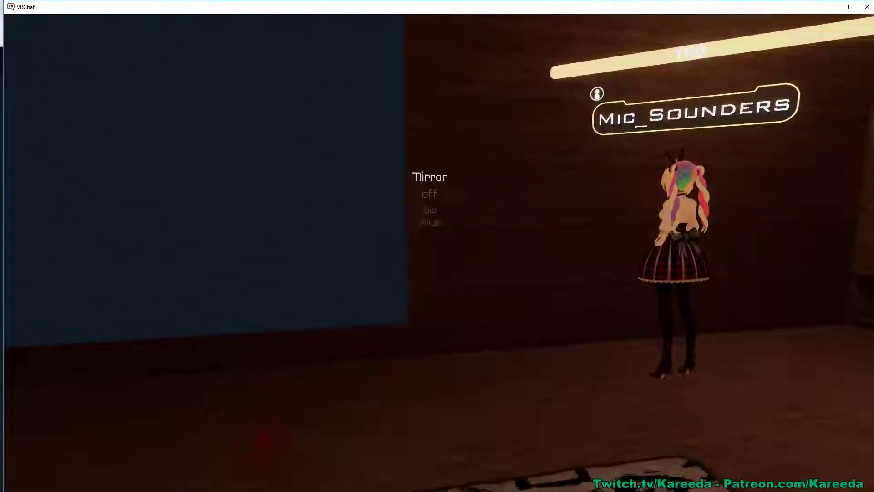
pyautogui.click(441, 255)
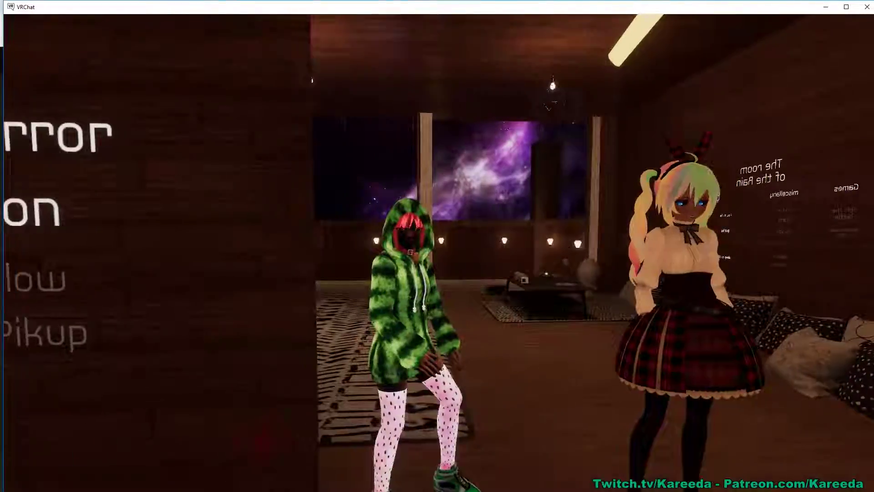
# - Look around the room, then briefly switch away from VRChat and back
pyautogui.press('d')
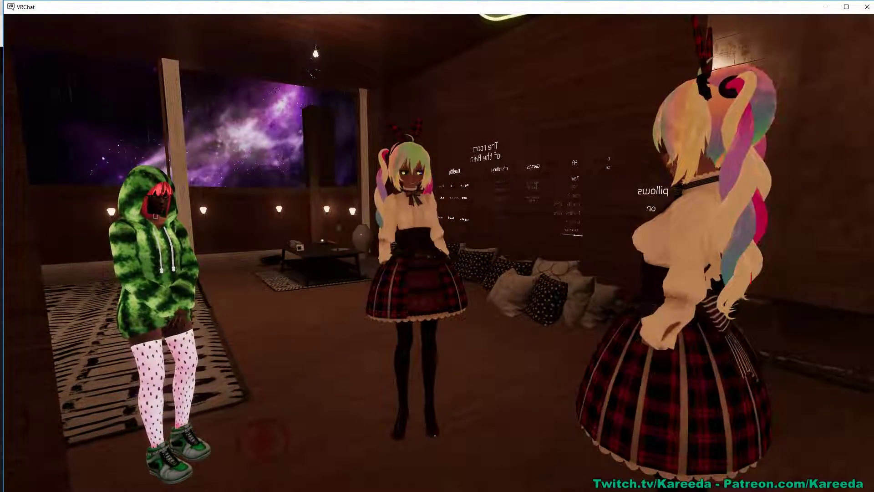
pyautogui.press('a')
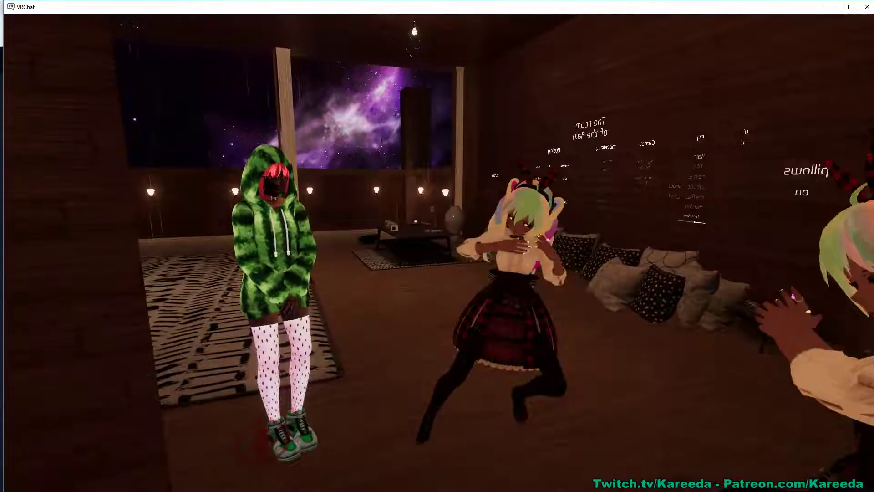
pyautogui.hotkey('alt', 'Tab')
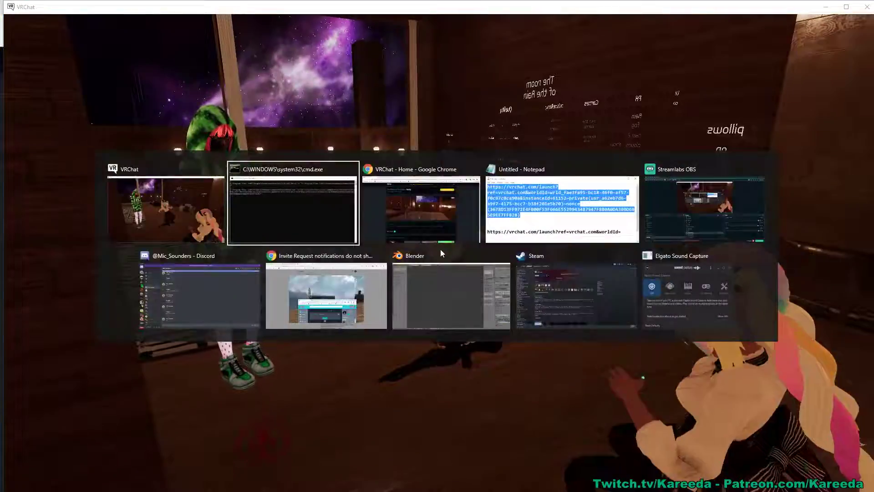
pyautogui.hotkey('alt', 'Tab')
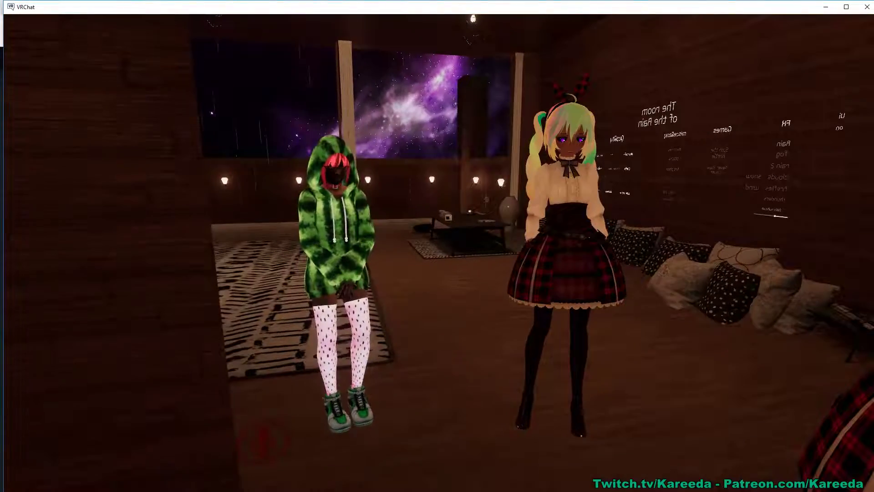